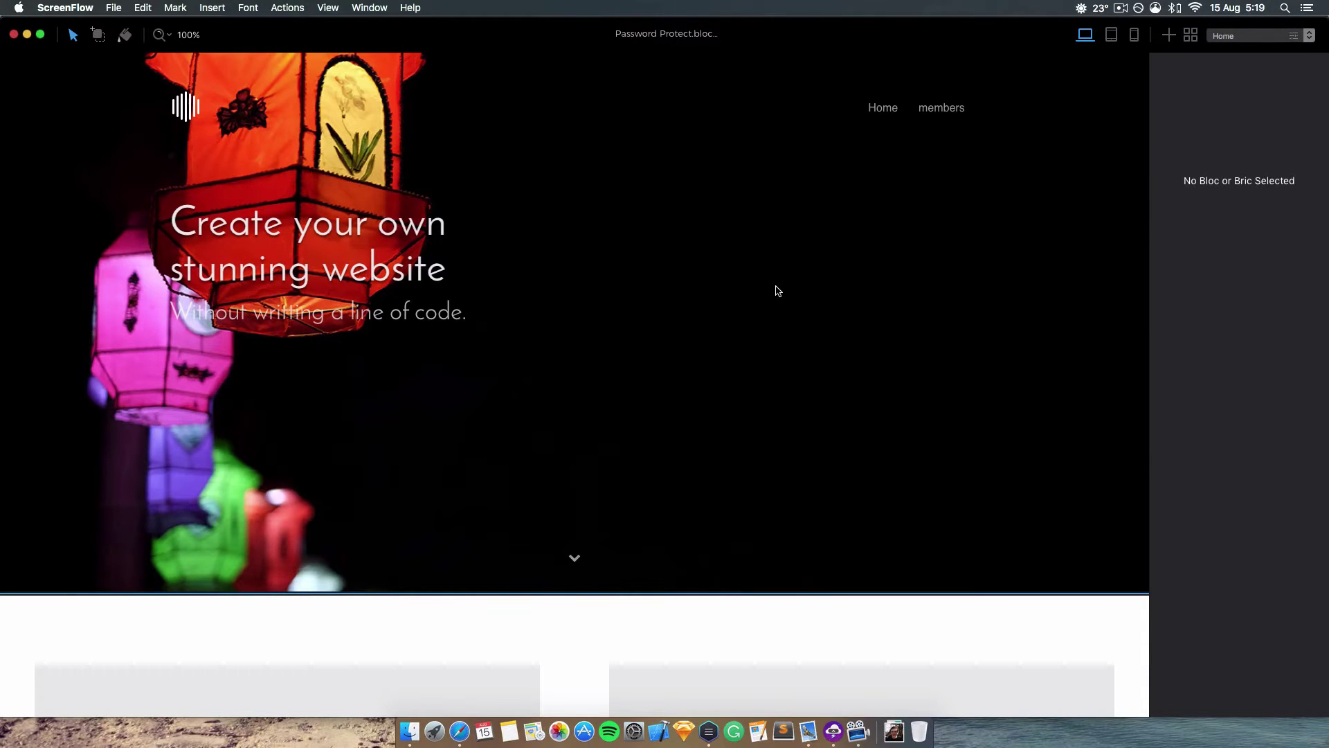
Step: Select the hero Bloc with the full-screen lantern background to show its properties
{"action": "left_click", "coordinate": [865, 276]}
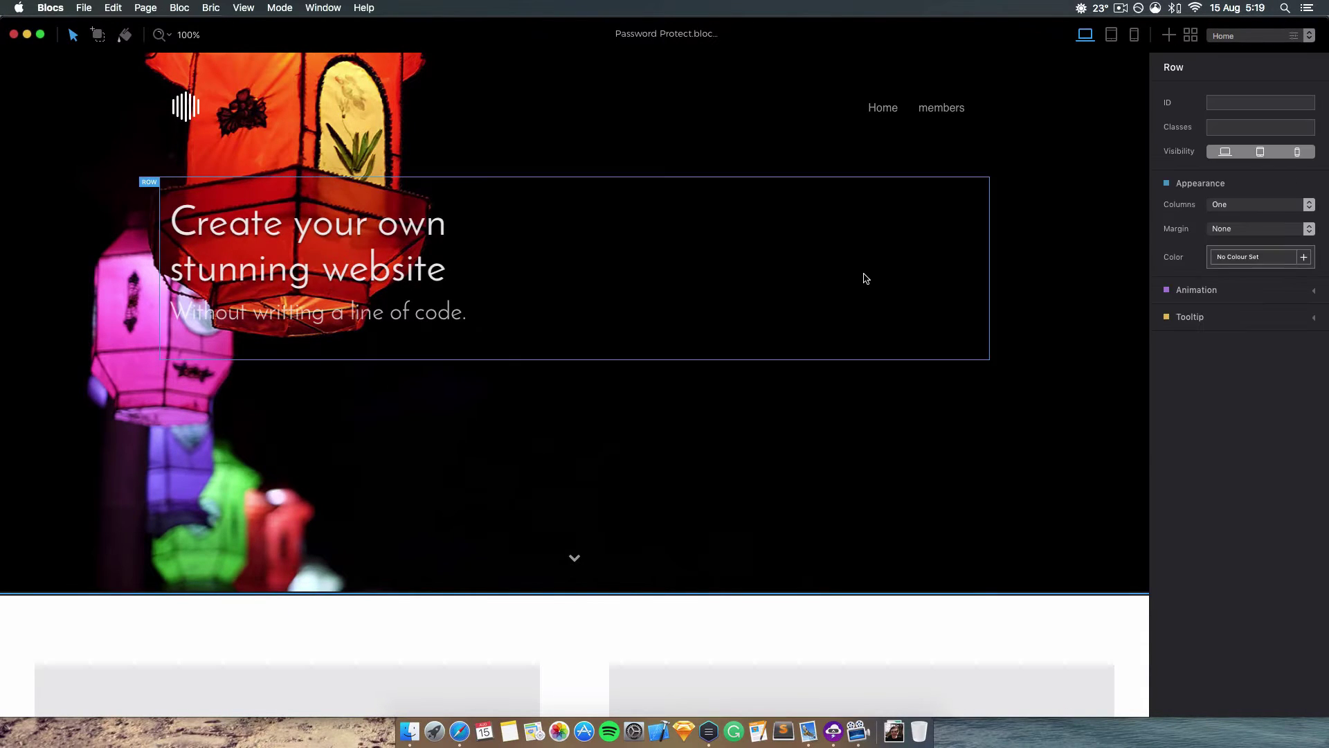
{"action": "left_click", "coordinate": [1079, 294]}
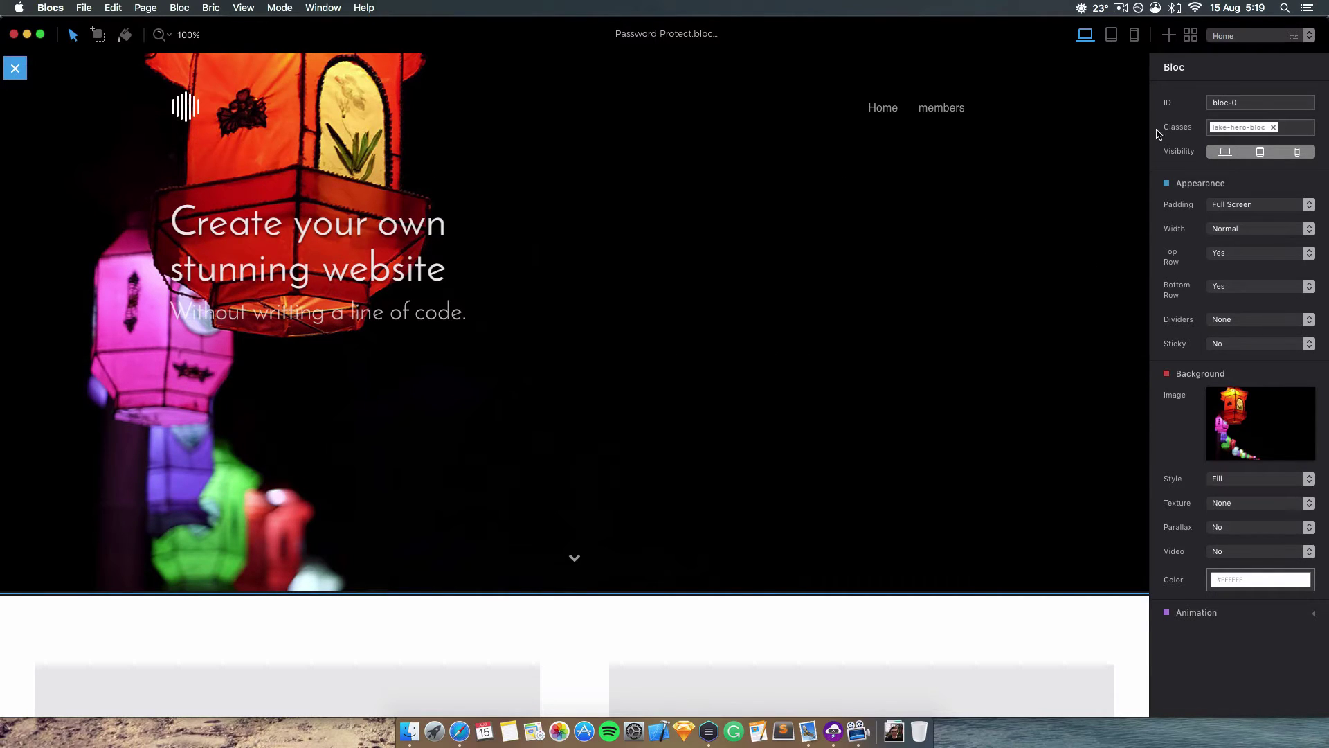
Step: Preview the site in Safari and enter the members page with the correct password
{"action": "left_click", "coordinate": [466, 737]}
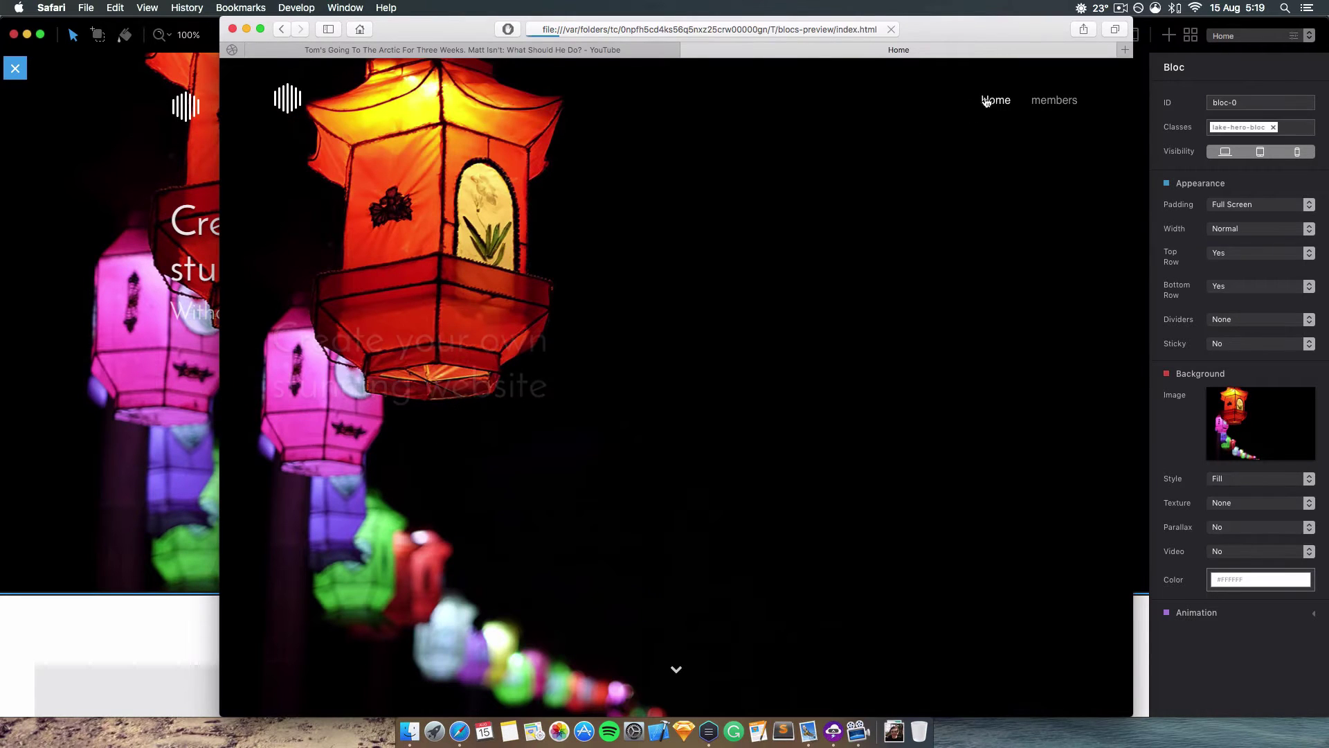
{"action": "scroll", "coordinate": [909, 211], "scroll_direction": "down", "scroll_amount": 3}
{"action": "scroll", "coordinate": [909, 211], "scroll_direction": "up", "scroll_amount": 3}
{"action": "scroll", "coordinate": [912, 212], "scroll_direction": "down", "scroll_amount": 4}
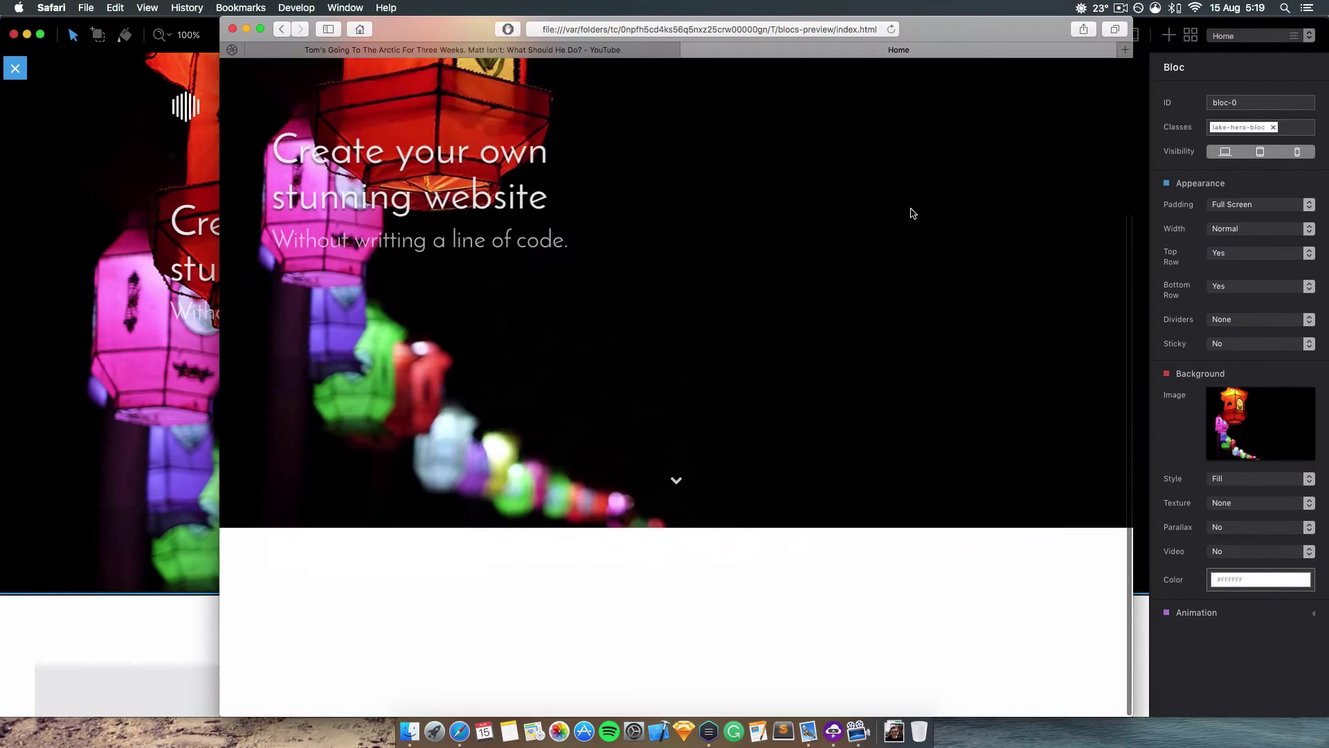
{"action": "scroll", "coordinate": [911, 213], "scroll_direction": "up", "scroll_amount": 5}
{"action": "left_click", "coordinate": [1061, 101]}
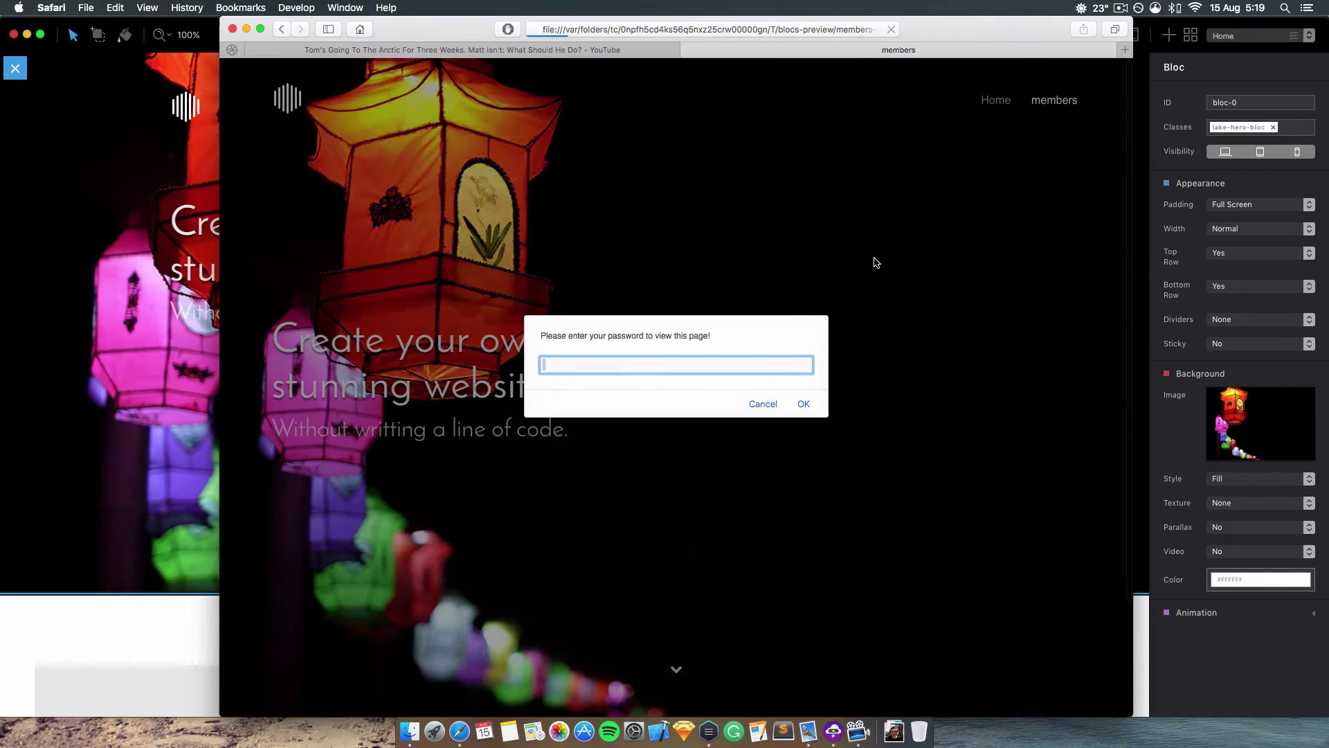
{"action": "left_click", "coordinate": [803, 405]}
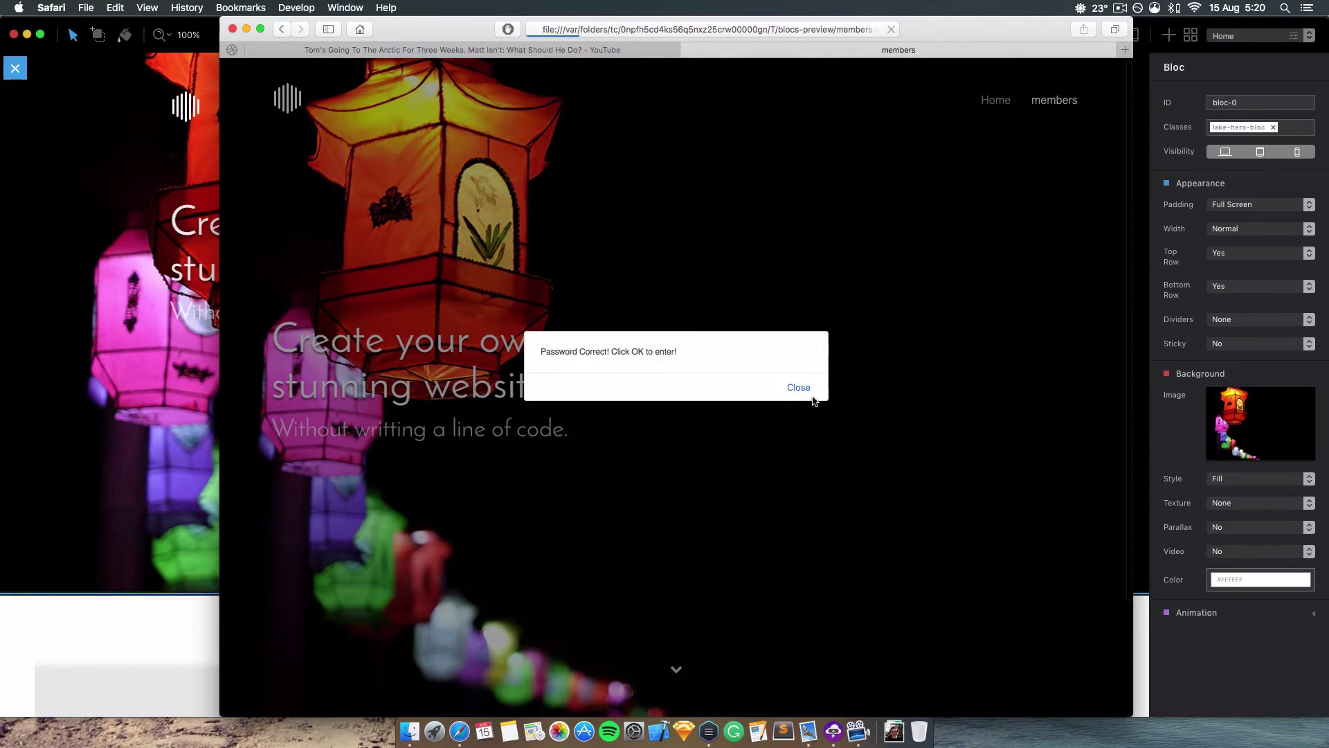
{"action": "left_click", "coordinate": [798, 387]}
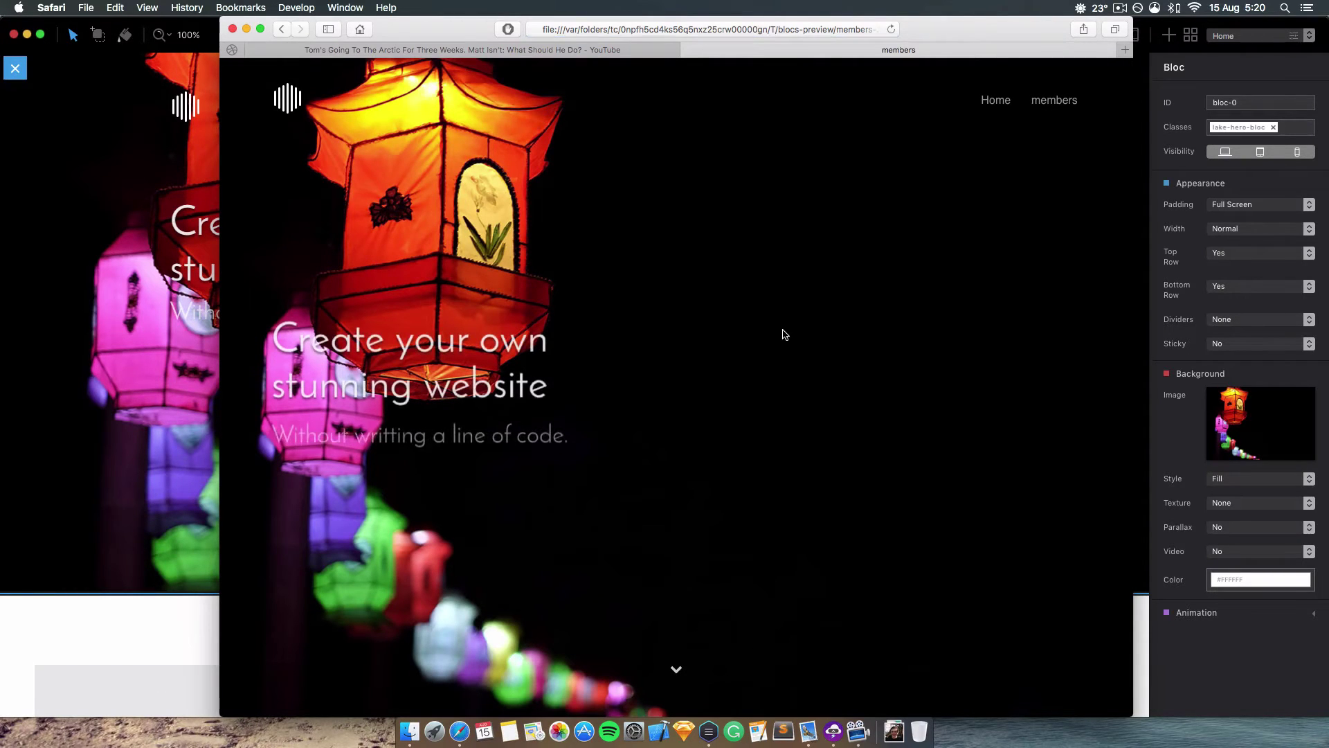
{"action": "scroll", "coordinate": [785, 335], "scroll_direction": "down", "scroll_amount": 1}
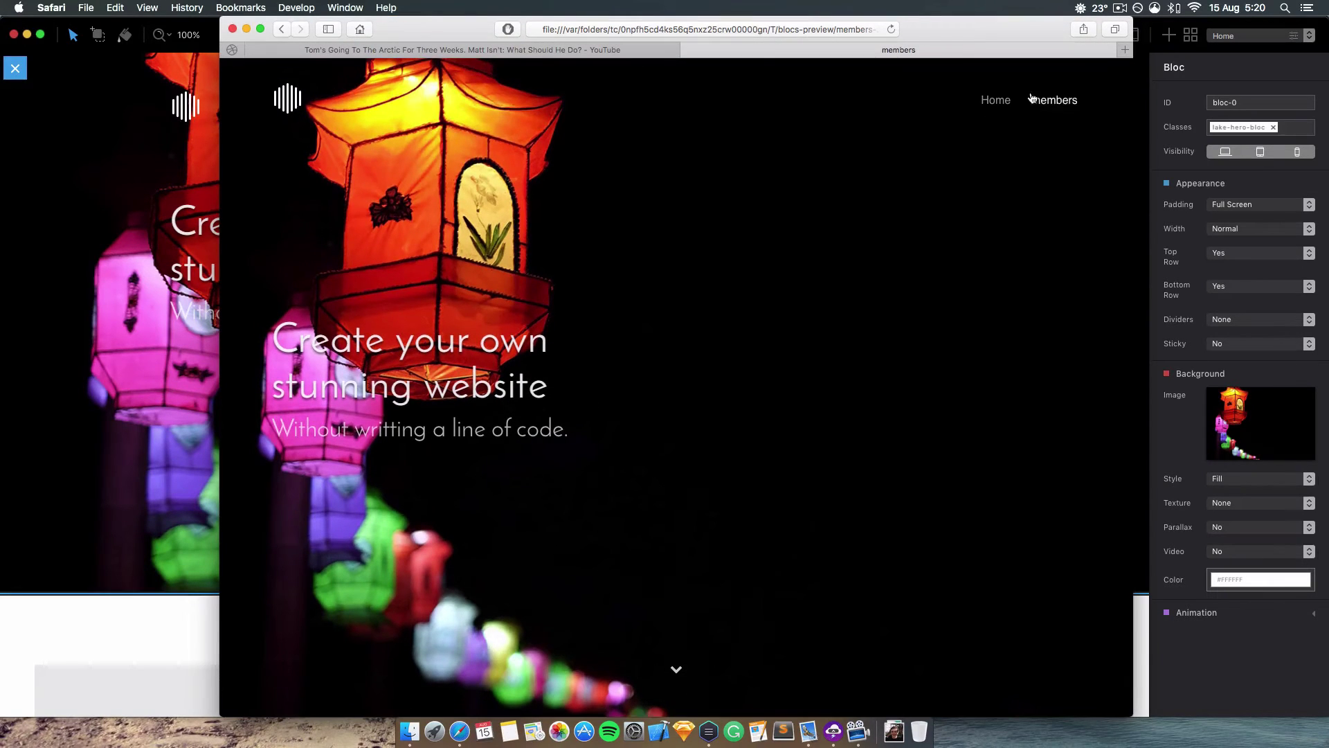
Step: Cancel the members page password prompt and dismiss the 'Password Wrong' alert
{"action": "left_click", "coordinate": [1057, 104]}
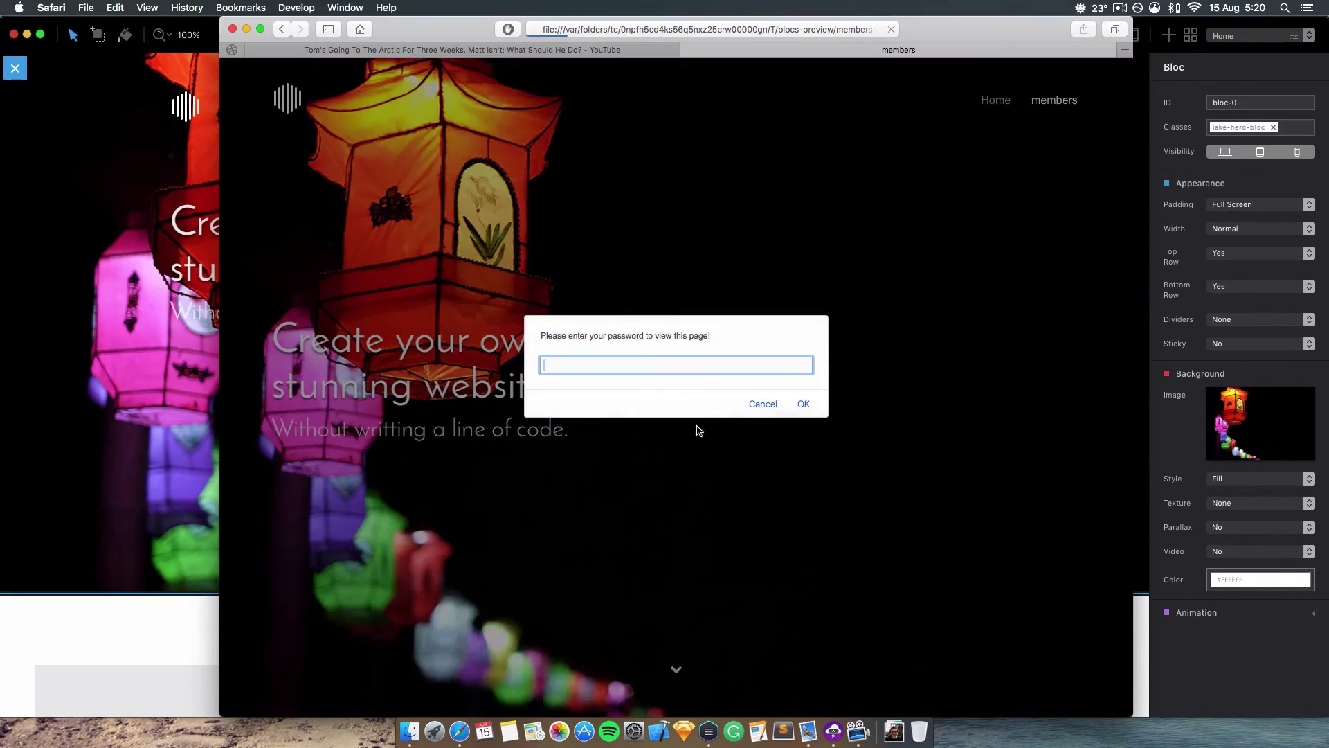
{"action": "left_click", "coordinate": [768, 403]}
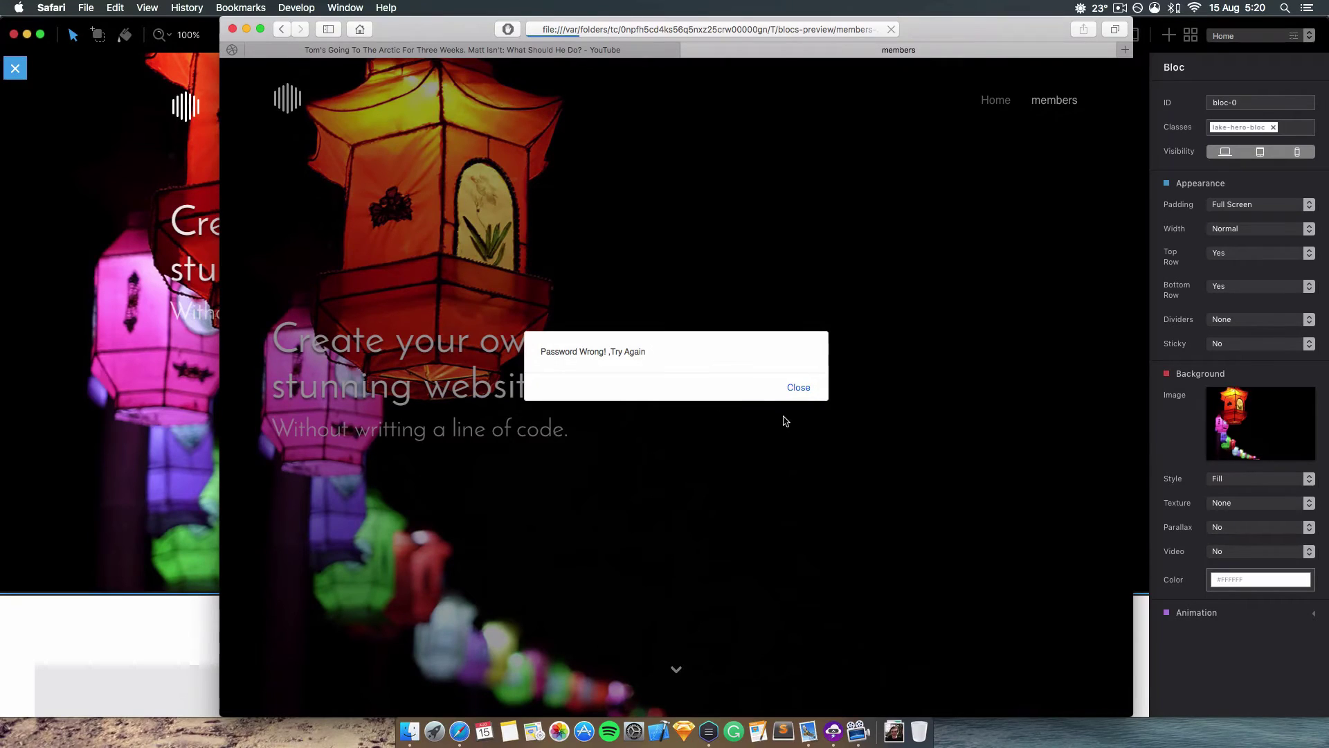
{"action": "left_click", "coordinate": [798, 389]}
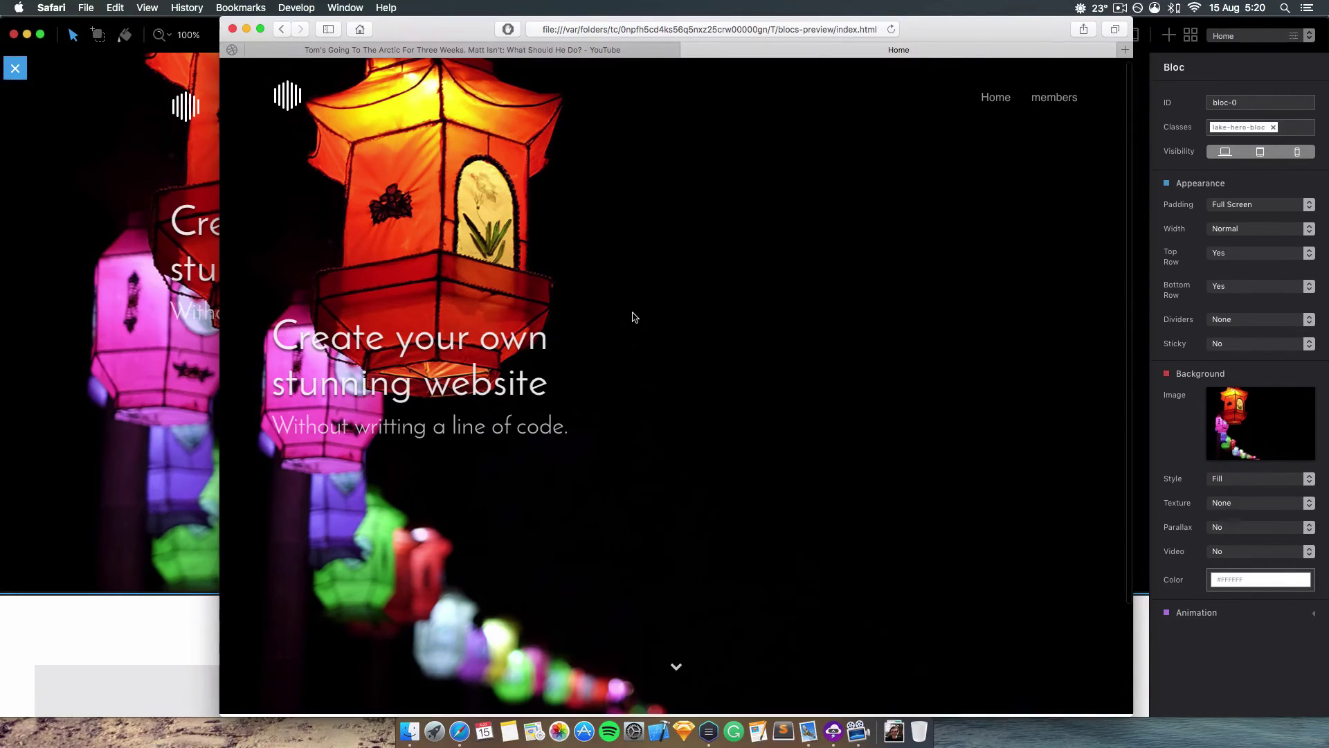
{"action": "scroll", "coordinate": [636, 317], "scroll_direction": "down", "scroll_amount": 3}
{"action": "scroll", "coordinate": [641, 317], "scroll_direction": "up", "scroll_amount": 3}
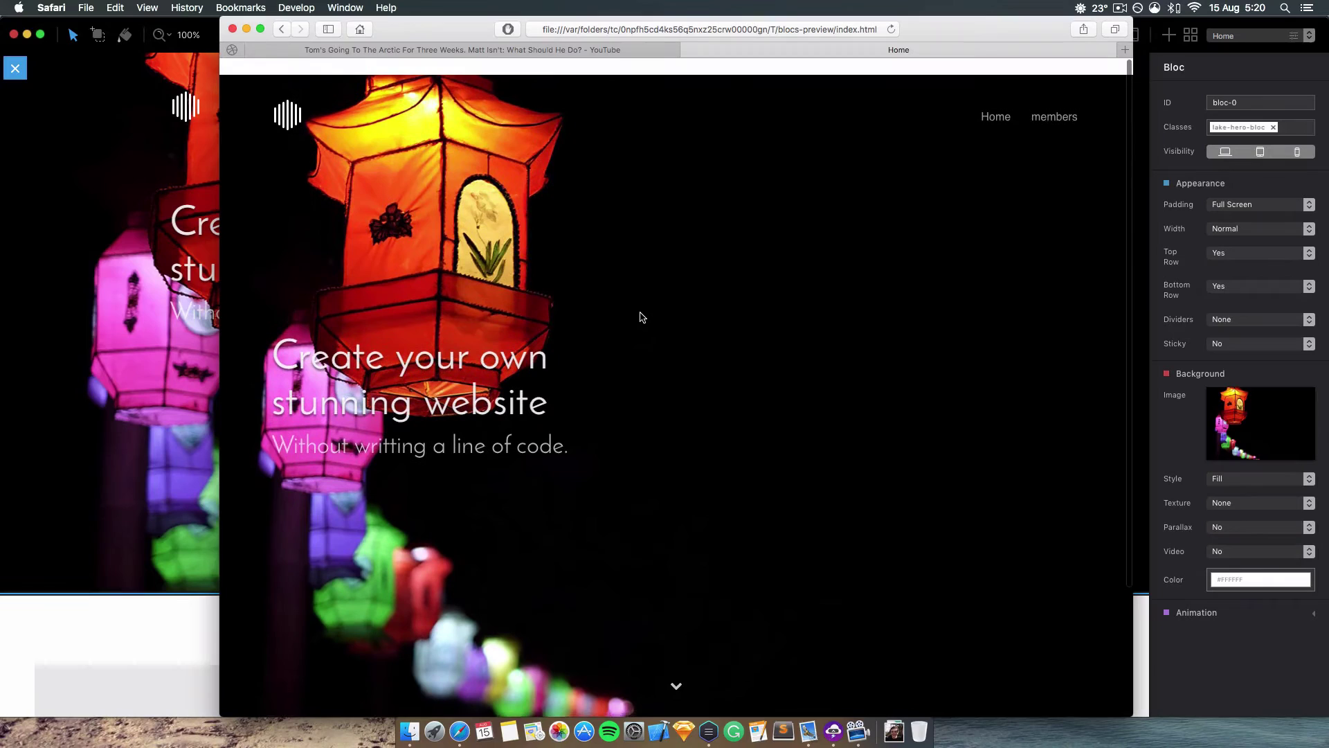
{"action": "scroll", "coordinate": [631, 300], "scroll_direction": "up", "scroll_amount": 2}
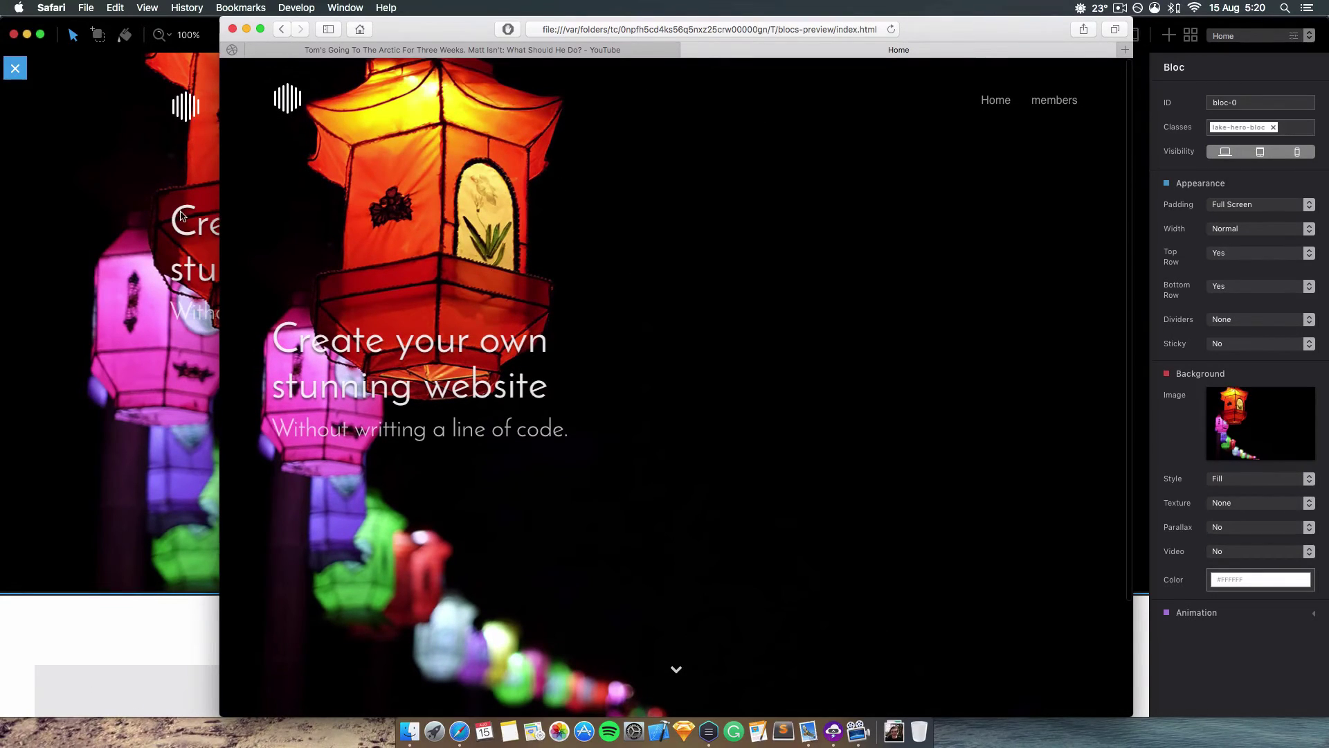
Step: Quit the Safari preview to return to the Blocs project
{"action": "key", "text": "super+q"}
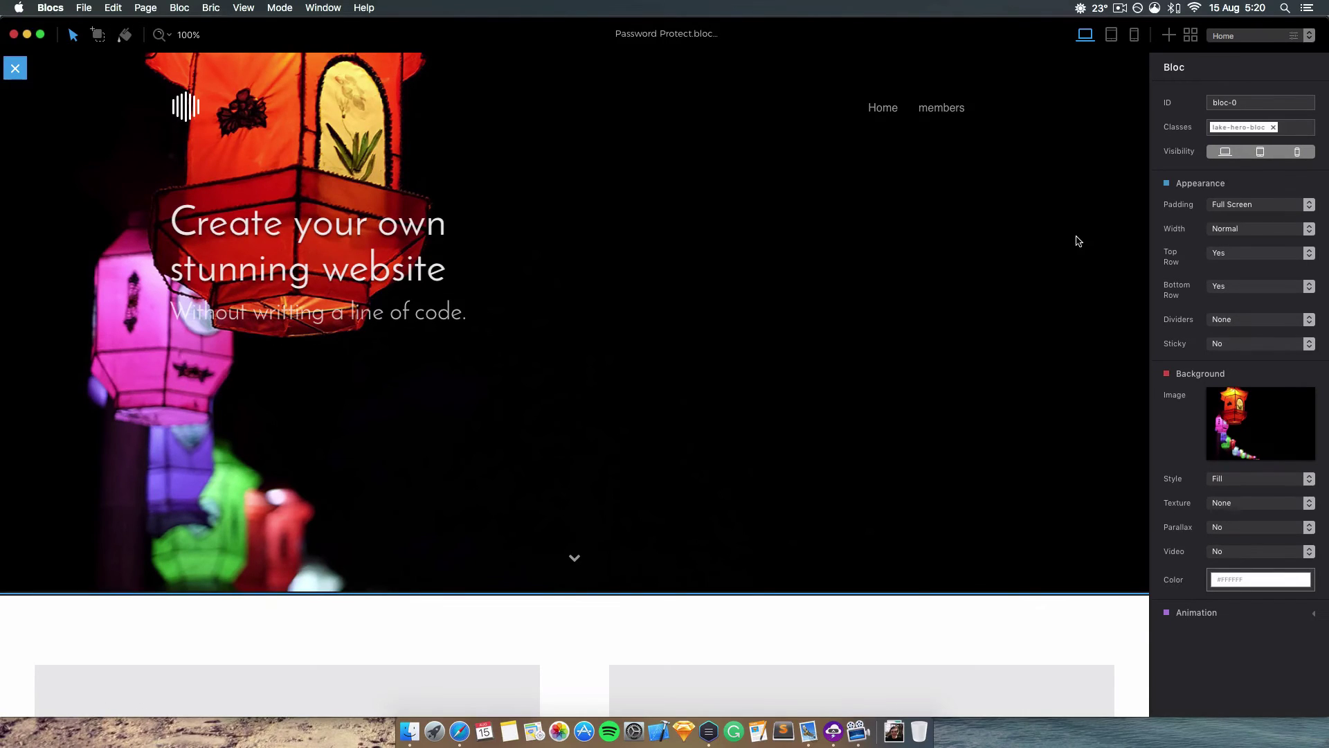
{"action": "scroll", "coordinate": [1069, 242], "scroll_direction": "down", "scroll_amount": 1}
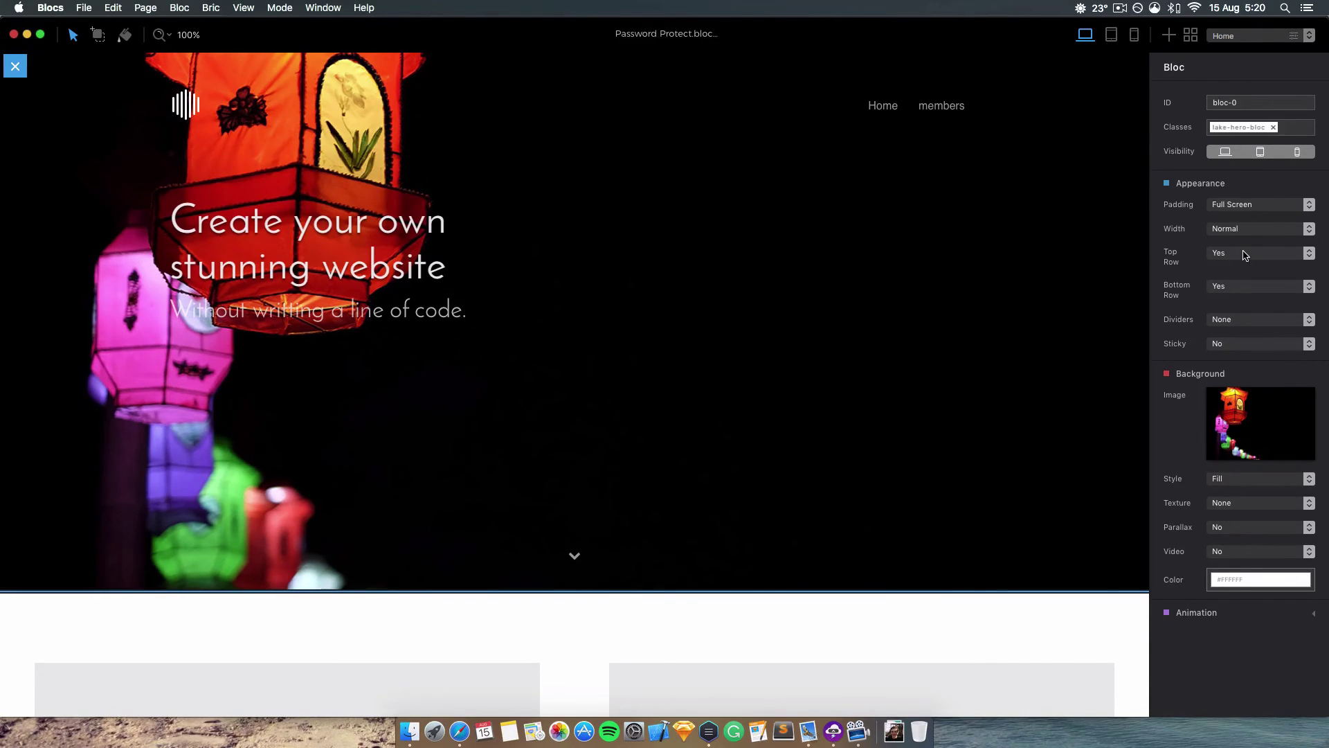